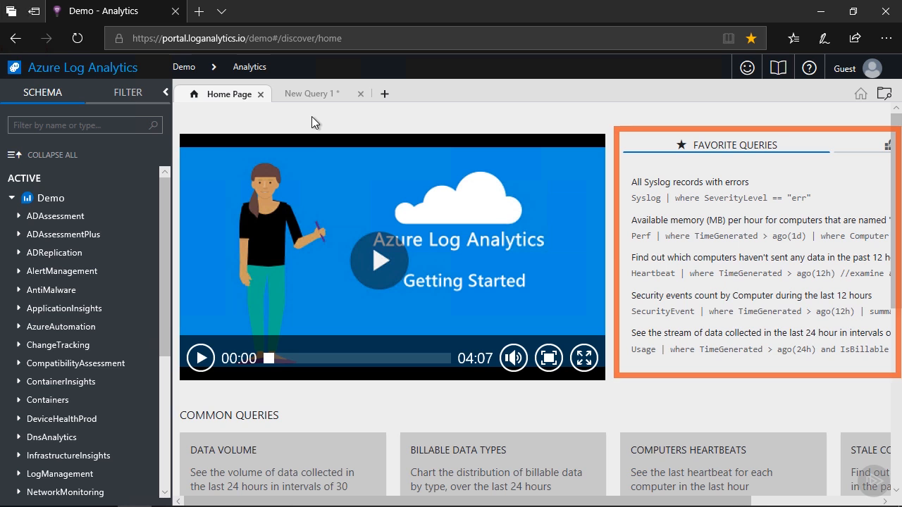
Look over the home page's common queries and tips, and open a new blank query tab.
{"action": "scroll", "coordinate": [312, 116], "scroll_direction": "down", "scroll_amount": 3}
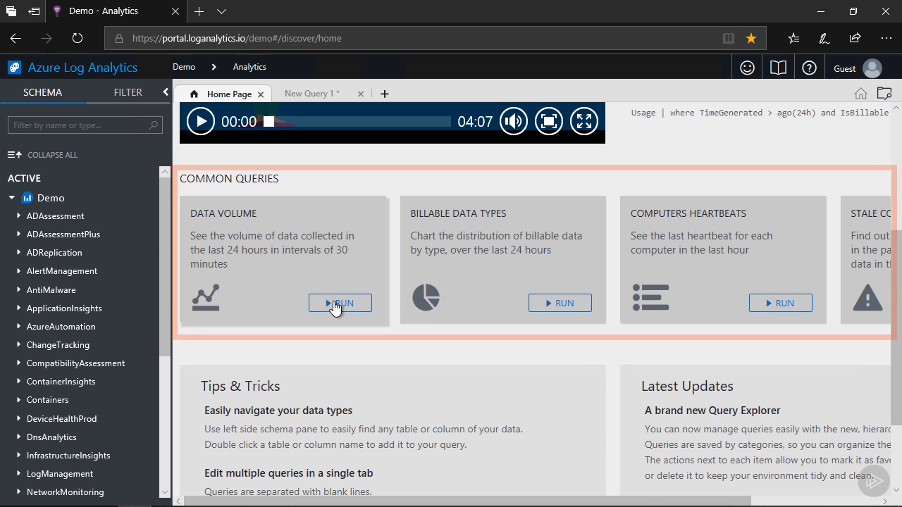
{"action": "scroll", "coordinate": [334, 308], "scroll_direction": "down", "scroll_amount": 2}
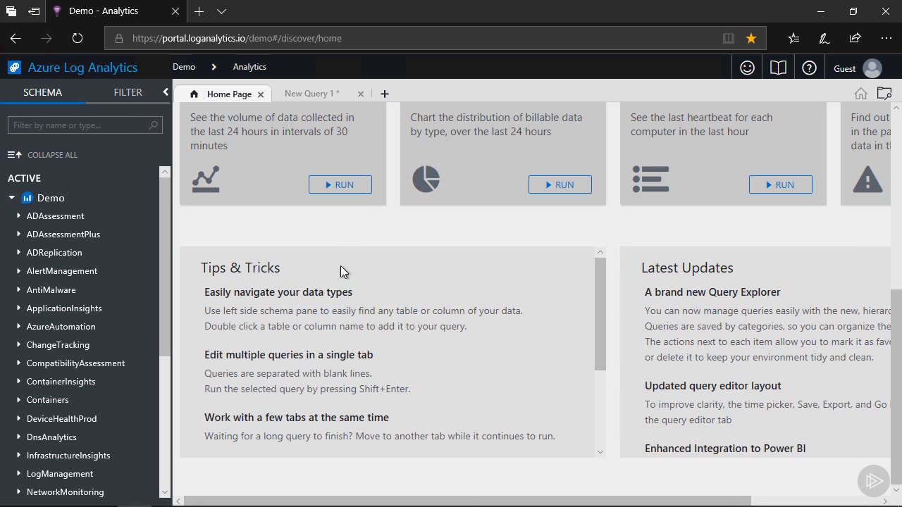
{"action": "left_click", "coordinate": [385, 94]}
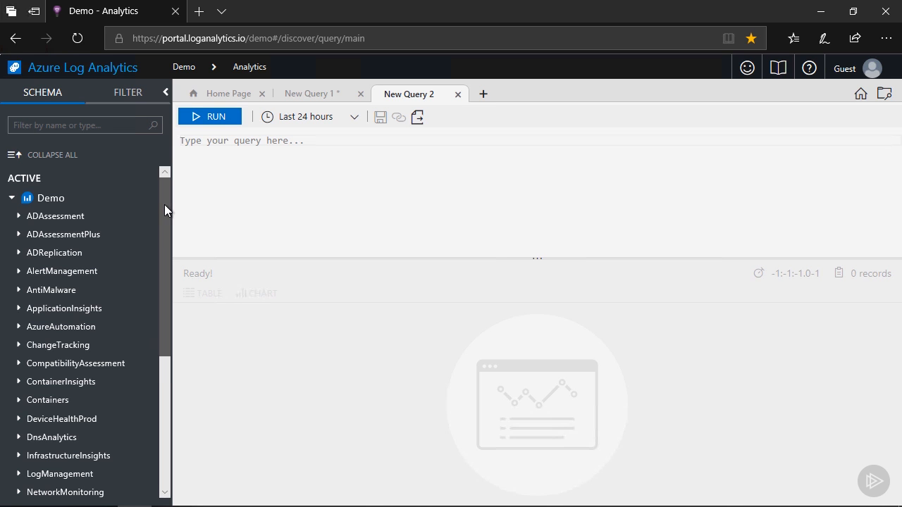
Expand the LogManagement table group and its Perf table in the schema to examine the table's columns.
{"action": "left_click_drag", "start_coordinate": [165, 206], "coordinate": [154, 308]}
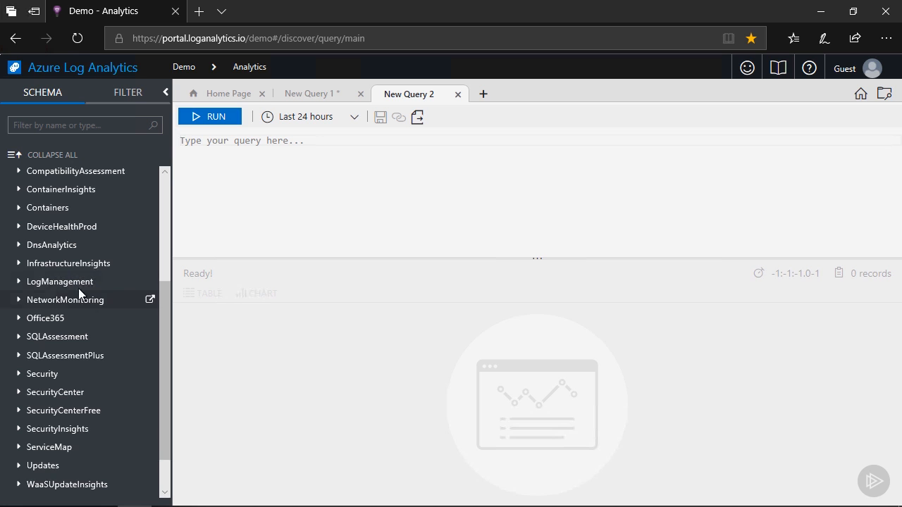
{"action": "left_click", "coordinate": [19, 281]}
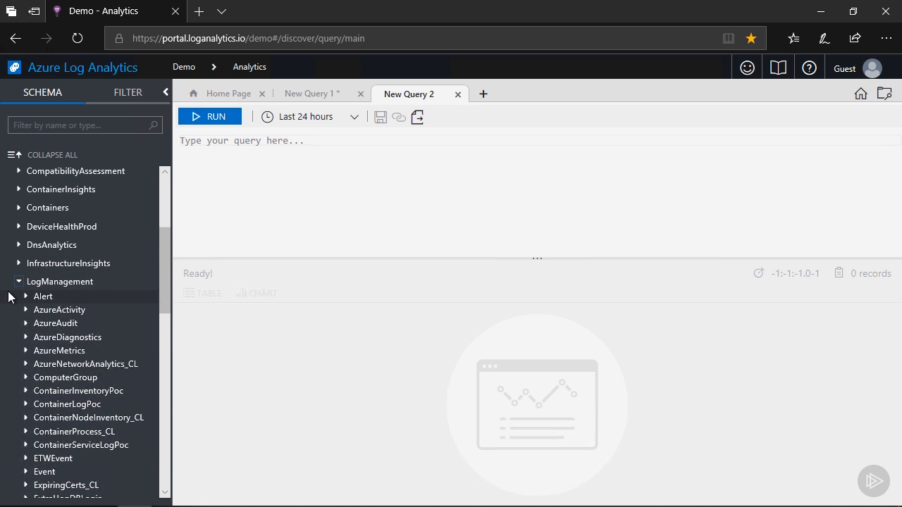
{"action": "scroll", "coordinate": [8, 296], "scroll_direction": "down", "scroll_amount": 3}
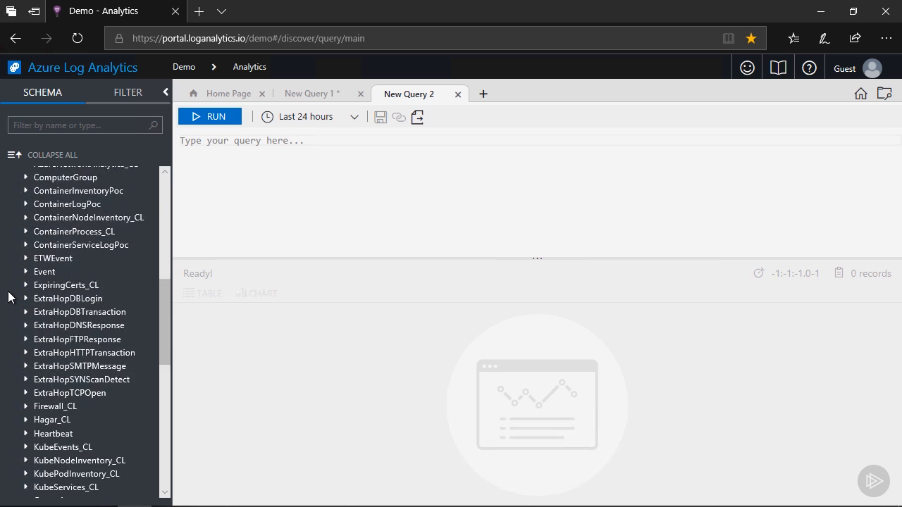
{"action": "scroll", "coordinate": [9, 297], "scroll_direction": "down", "scroll_amount": 1}
{"action": "scroll", "coordinate": [9, 298], "scroll_direction": "down", "scroll_amount": 3}
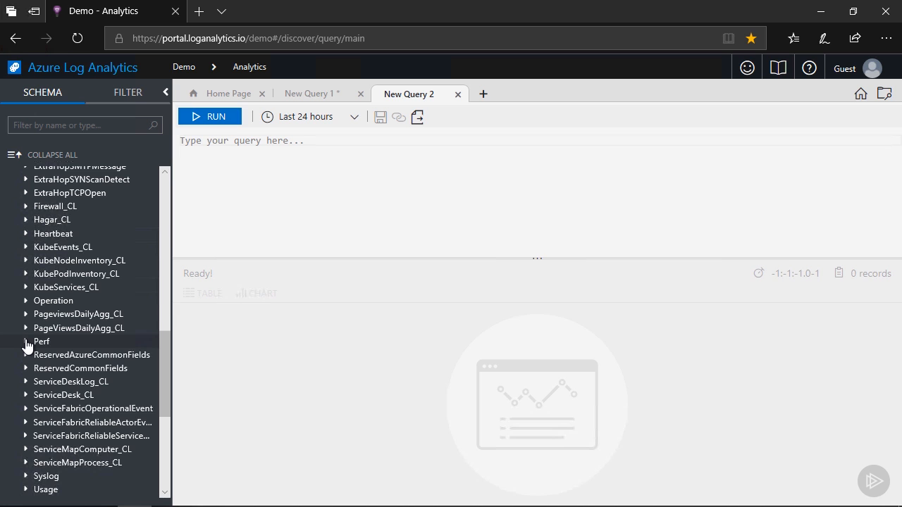
{"action": "left_click", "coordinate": [26, 343]}
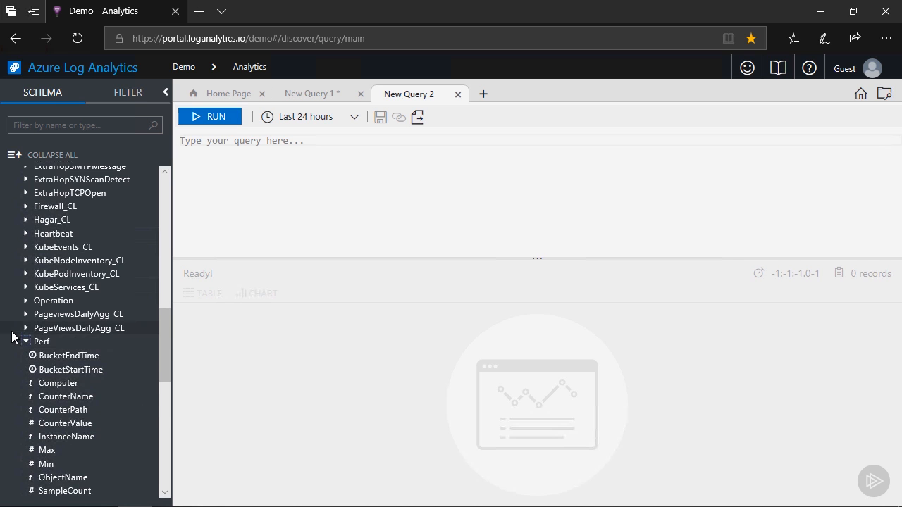
{"action": "scroll", "coordinate": [12, 337], "scroll_direction": "down", "scroll_amount": 1}
{"action": "scroll", "coordinate": [12, 337], "scroll_direction": "down", "scroll_amount": 1}
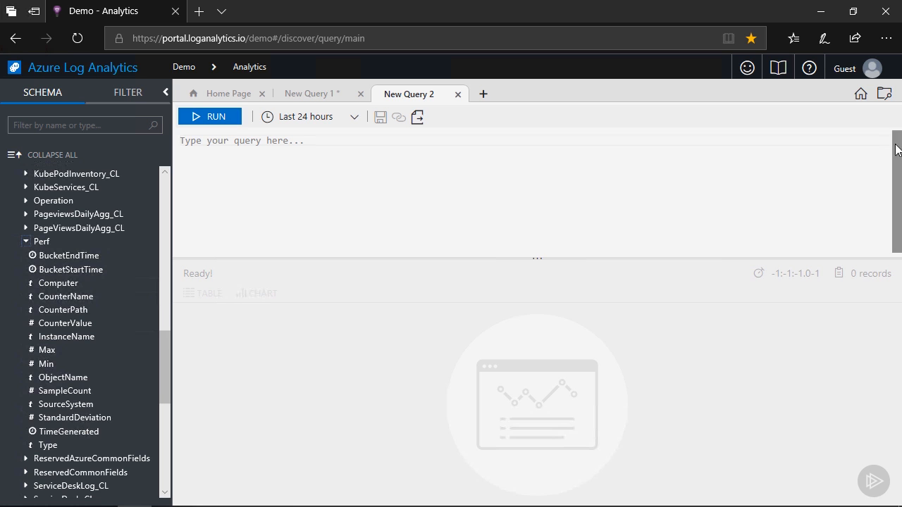
Load the saved query for available memory (MB) per hour from the Perf folder of the Query Explorer.
{"action": "left_click", "coordinate": [884, 96]}
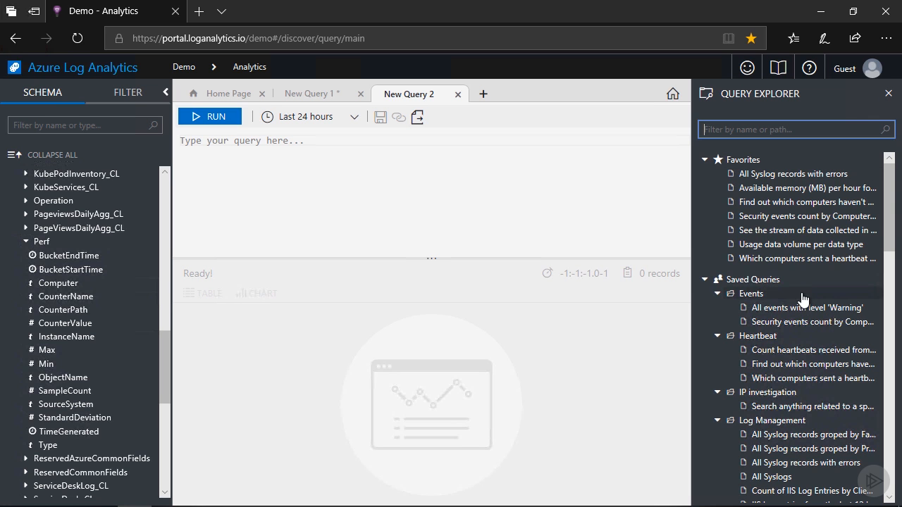
{"action": "scroll", "coordinate": [800, 292], "scroll_direction": "down", "scroll_amount": 3}
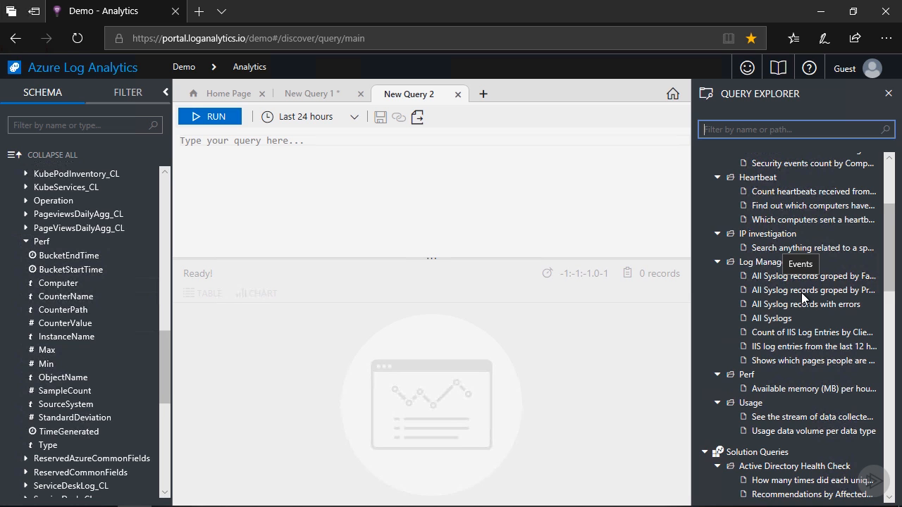
{"action": "scroll", "coordinate": [801, 292], "scroll_direction": "down", "scroll_amount": 1}
{"action": "left_click", "coordinate": [793, 337]}
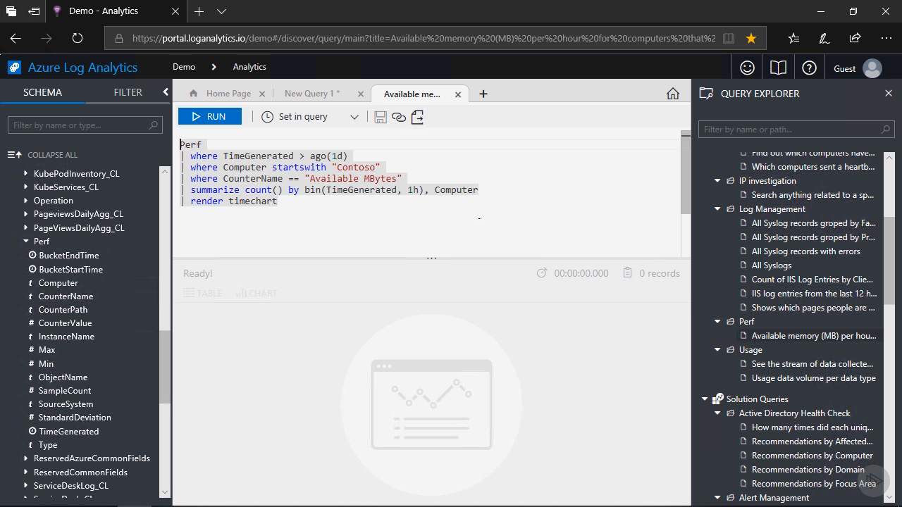
Run the loaded available memory query and close the Query Explorer.
{"action": "left_click", "coordinate": [356, 212]}
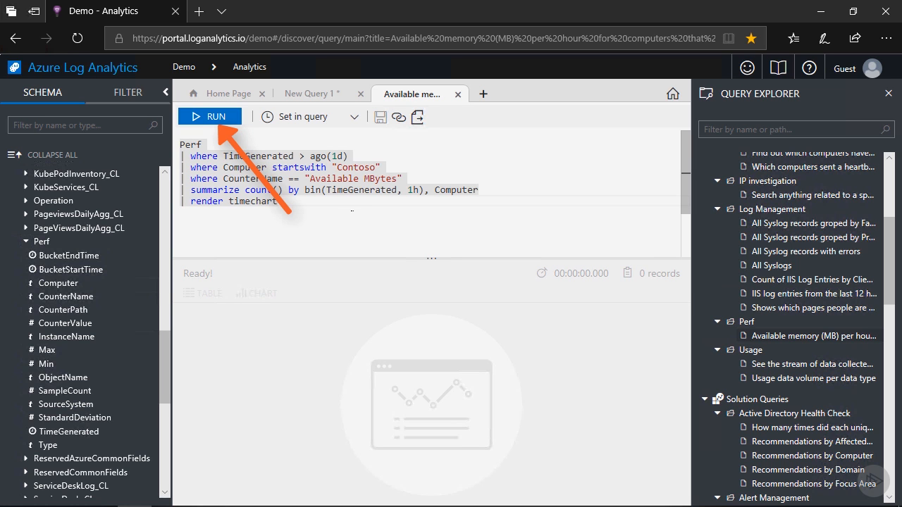
{"action": "left_click", "coordinate": [205, 117]}
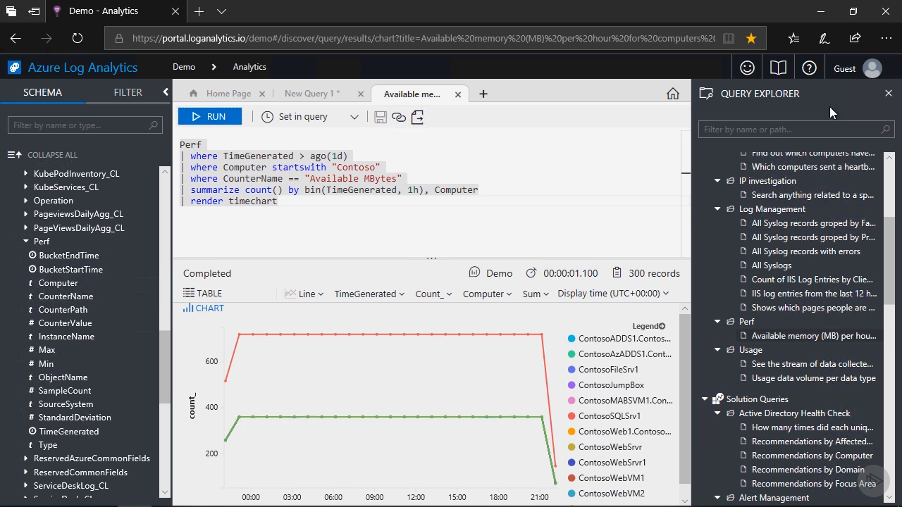
{"action": "left_click", "coordinate": [886, 96]}
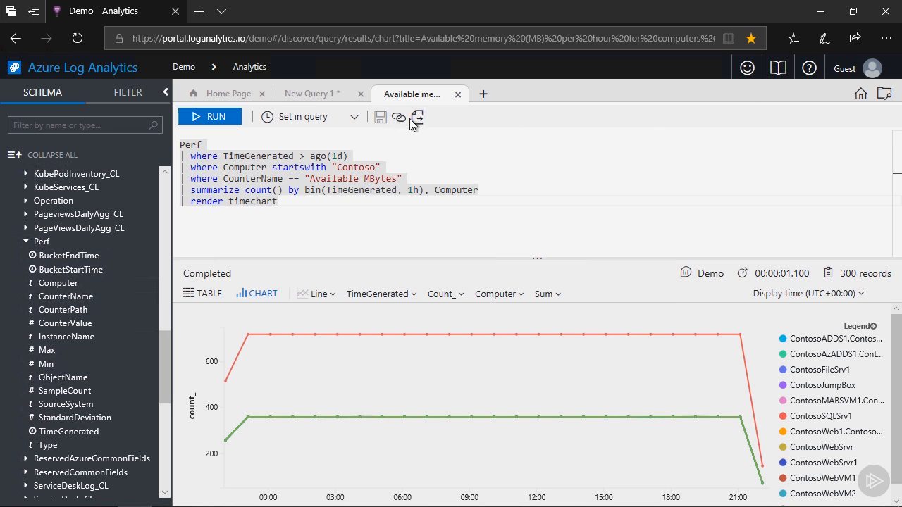
Switch to the New Query 1 tab and place the cursor after the Perf table name near the script's end.
{"action": "left_click", "coordinate": [321, 96]}
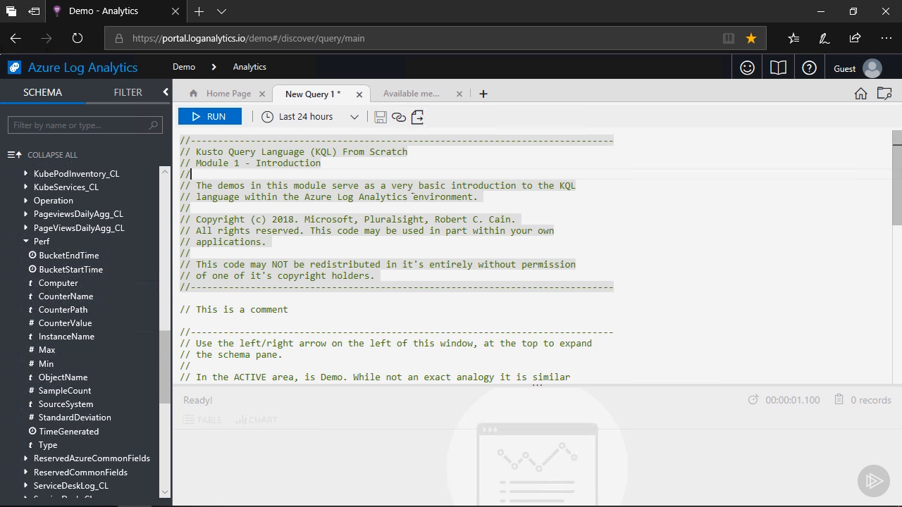
{"action": "scroll", "coordinate": [413, 196], "scroll_direction": "down", "scroll_amount": 4}
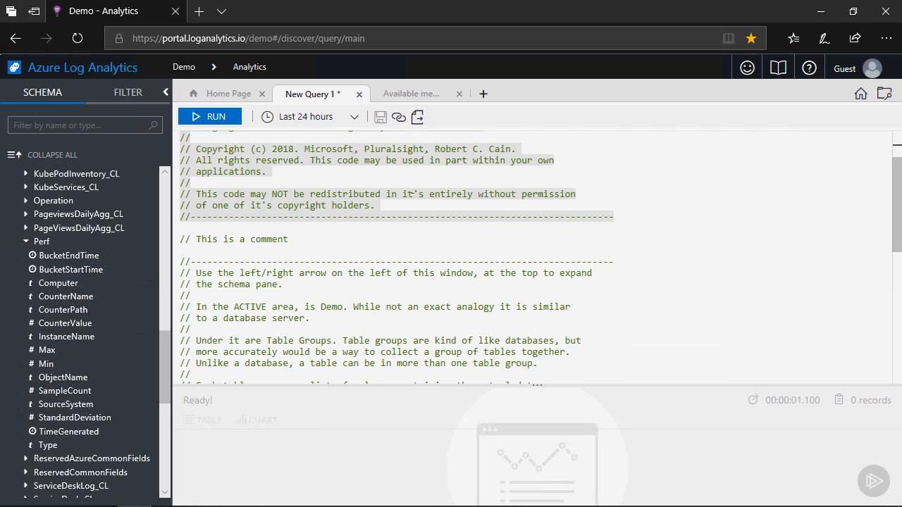
{"action": "scroll", "coordinate": [412, 191], "scroll_direction": "down", "scroll_amount": 1}
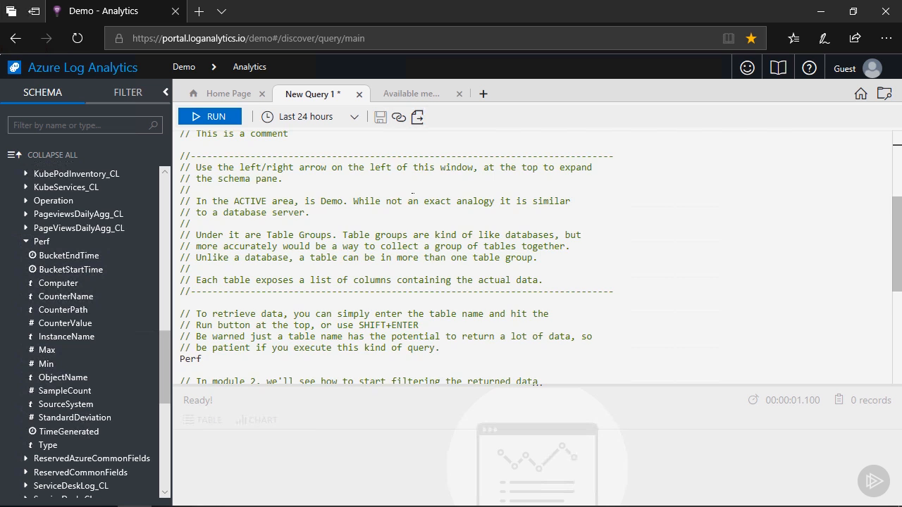
{"action": "scroll", "coordinate": [412, 192], "scroll_direction": "down", "scroll_amount": 2}
{"action": "scroll", "coordinate": [412, 192], "scroll_direction": "down", "scroll_amount": 1}
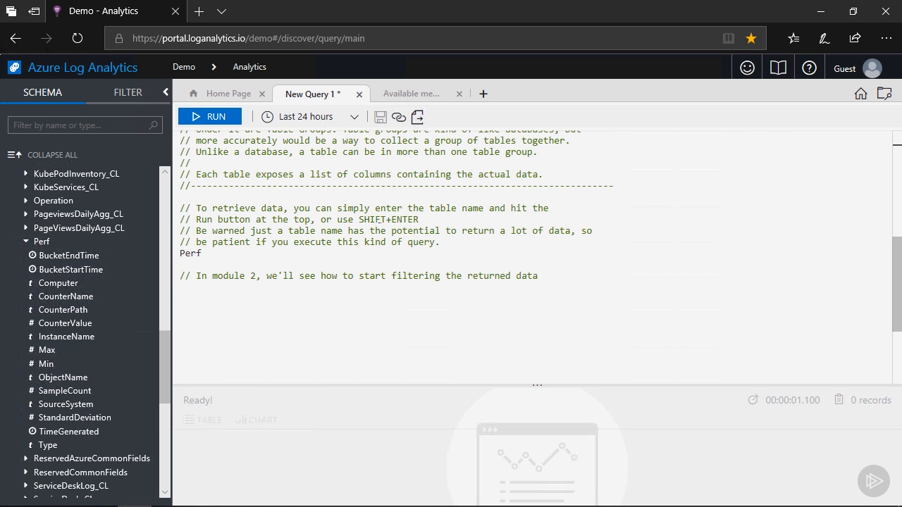
{"action": "left_click", "coordinate": [204, 253]}
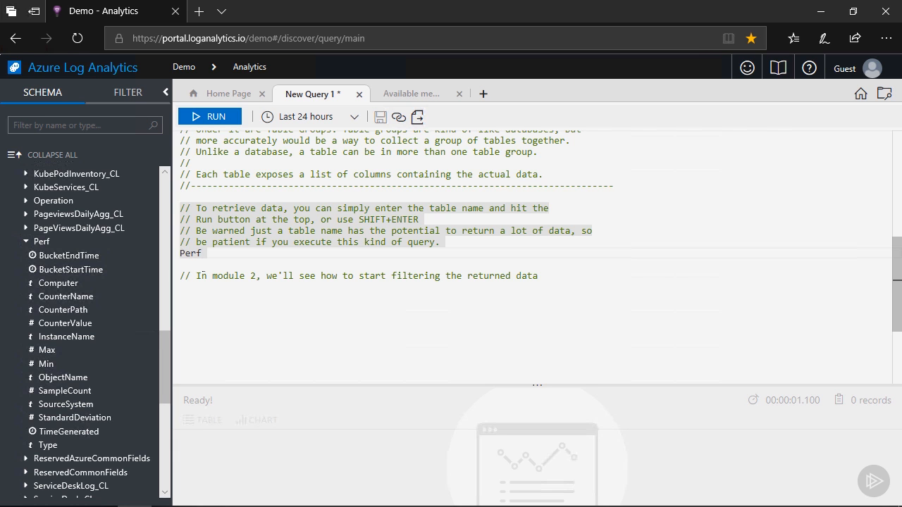
Re-enter the table name Perf by accepting its autocomplete suggestion.
{"action": "key", "text": "BackSpace"}
{"action": "key", "text": "BackSpace"}
{"action": "type", "text": "Pe"}
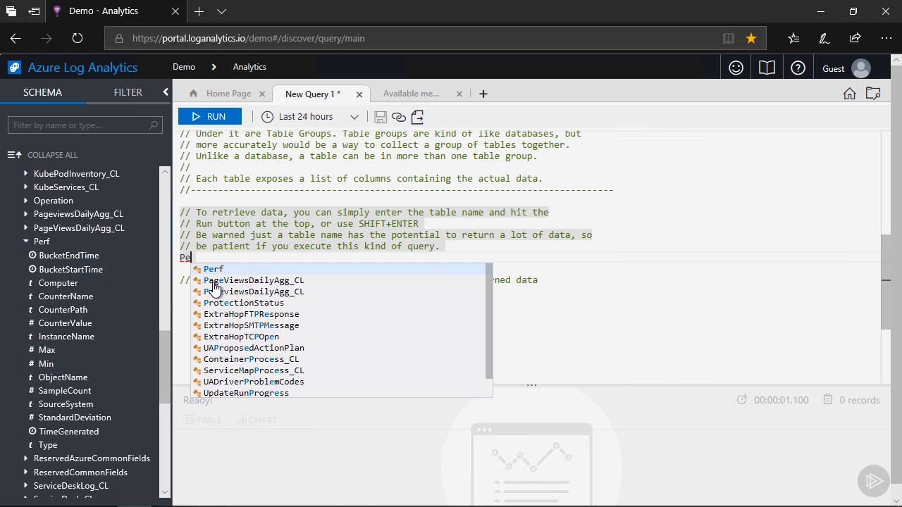
{"action": "key", "text": "Tab"}
List the suggested operators by starting a piped line under Perf, and remove that line again.
{"action": "key", "text": "Return"}
{"action": "type", "text": "|"}
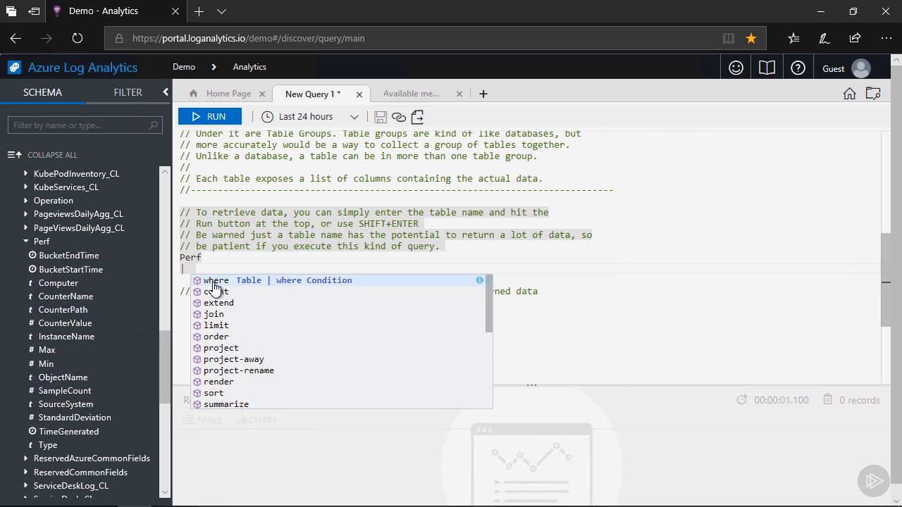
{"action": "key", "text": "BackSpace"}
{"action": "key", "text": "BackSpace"}
{"action": "key", "text": "BackSpace"}
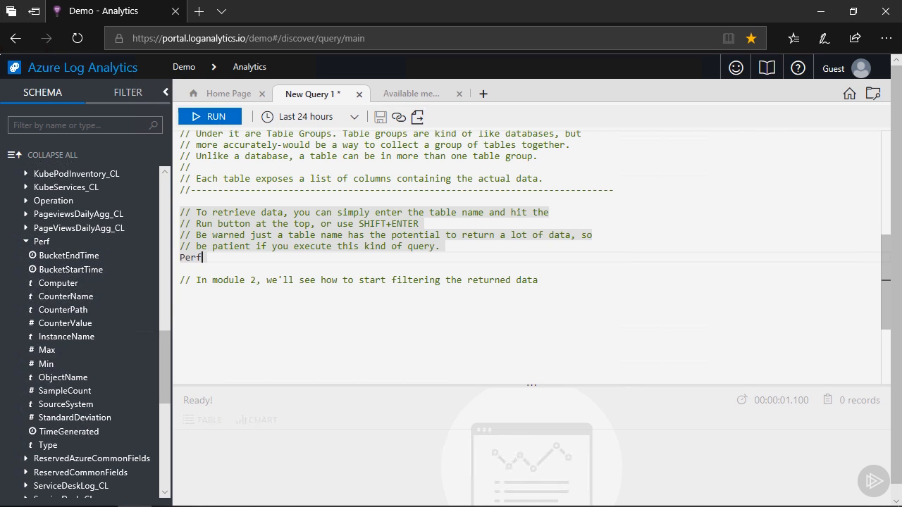
Set the query's time range to Last 10 minutes and run the Perf query.
{"action": "left_click", "coordinate": [354, 119]}
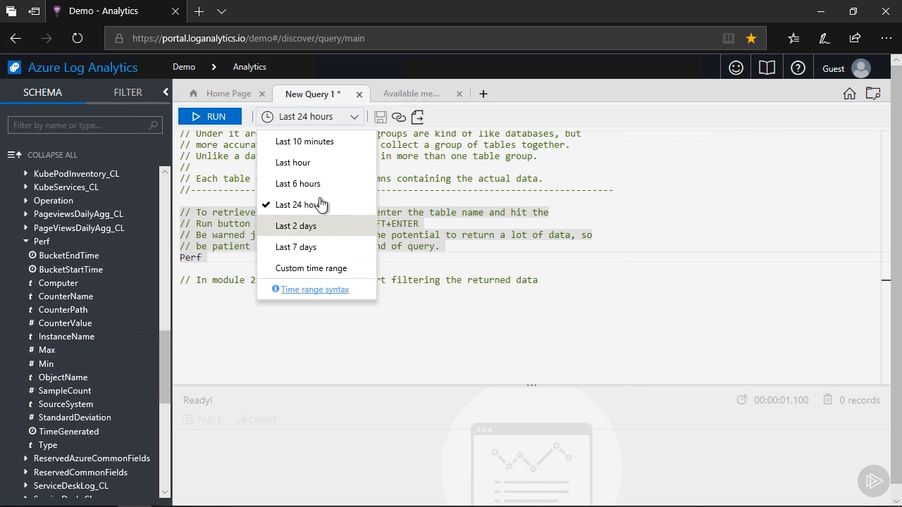
{"action": "left_click", "coordinate": [315, 143]}
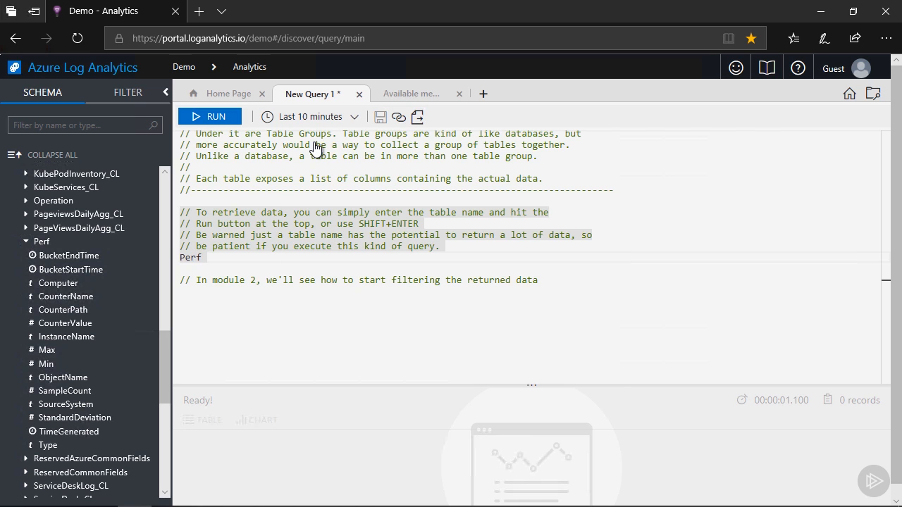
{"action": "key", "text": "shift+Return"}
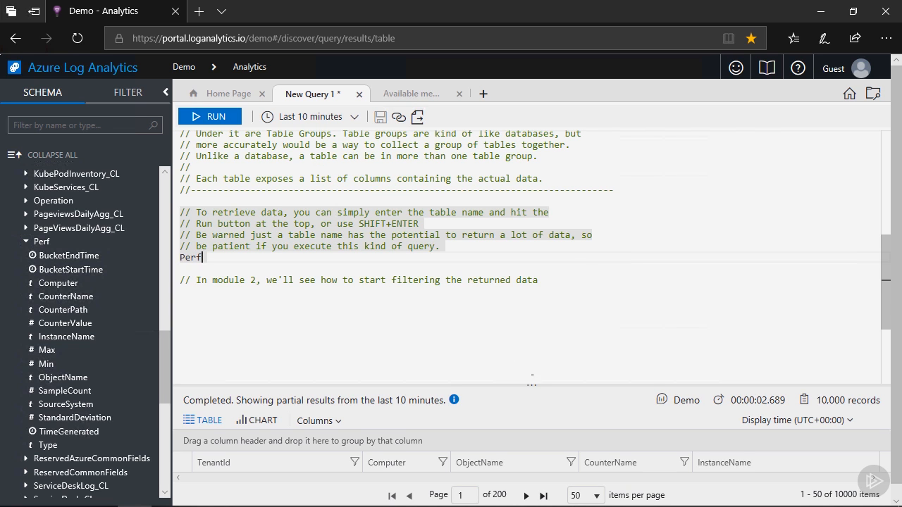
Enlarge the results pane upward and examine the further columns and rows of the returned Perf records.
{"action": "left_click", "coordinate": [533, 381]}
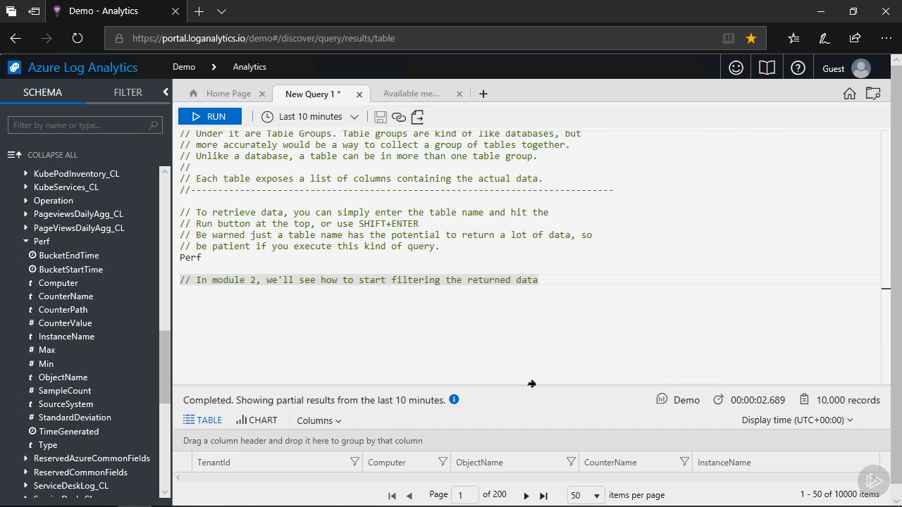
{"action": "left_click_drag", "start_coordinate": [530, 381], "coordinate": [527, 282]}
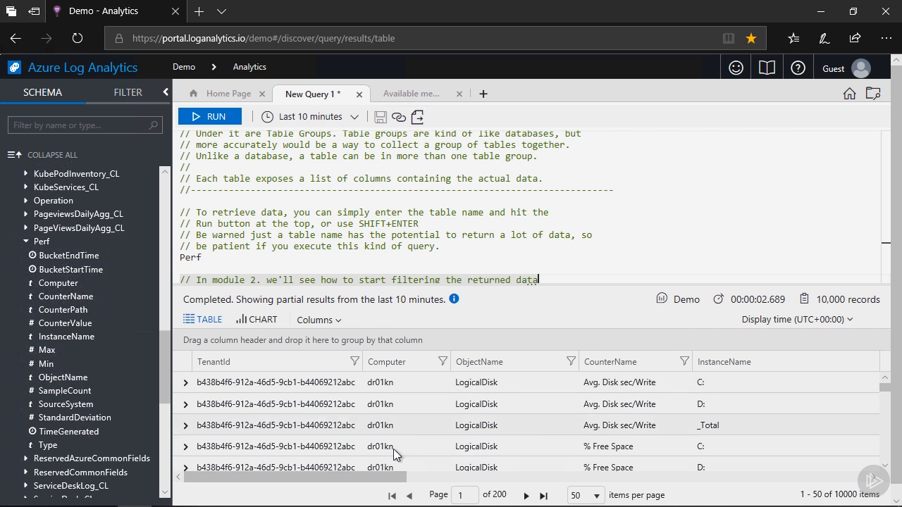
{"action": "left_click_drag", "start_coordinate": [398, 477], "coordinate": [745, 499]}
{"action": "scroll", "coordinate": [760, 442], "scroll_direction": "down", "scroll_amount": 1}
{"action": "scroll", "coordinate": [760, 442], "scroll_direction": "down", "scroll_amount": 5}
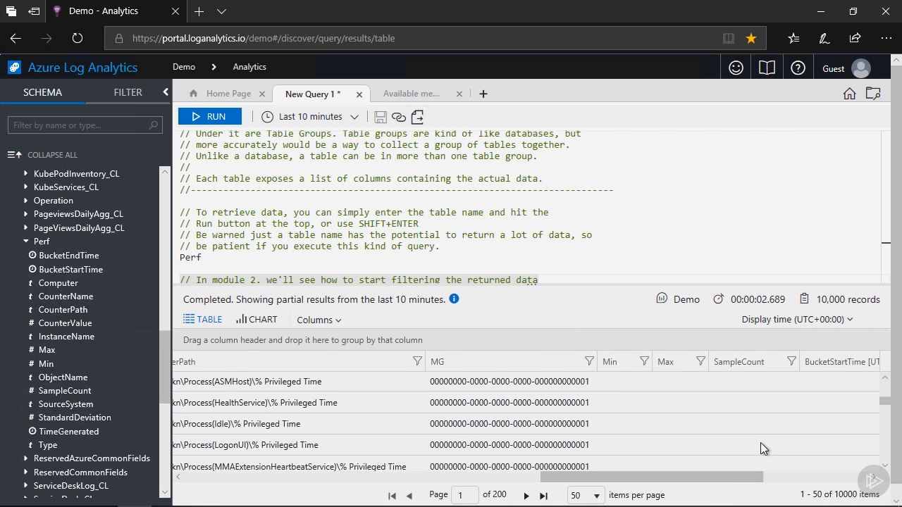
{"action": "scroll", "coordinate": [761, 442], "scroll_direction": "down", "scroll_amount": 1}
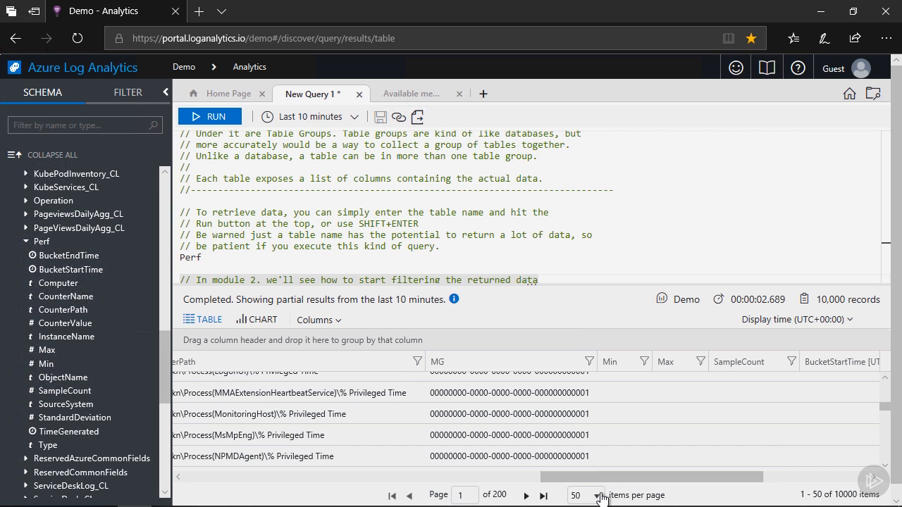
Check the last page of results, return to the first, and jump to page 100.
{"action": "left_click", "coordinate": [543, 497]}
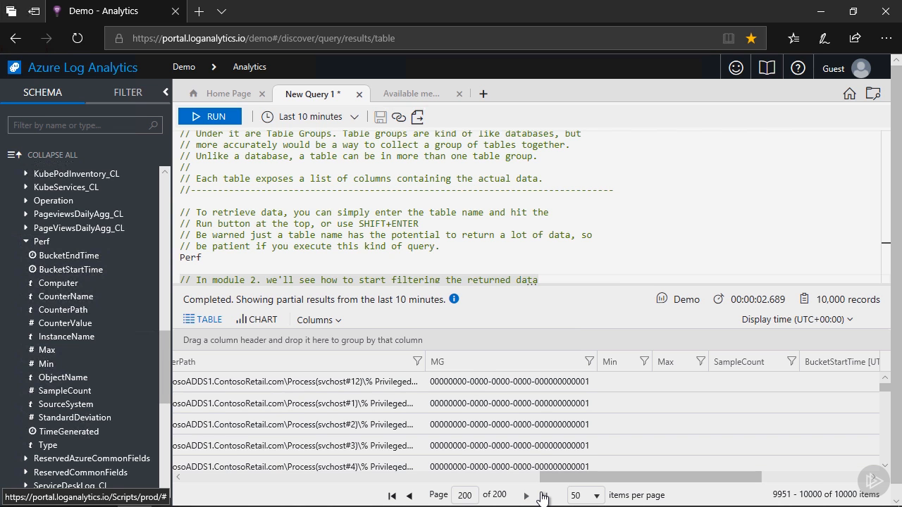
{"action": "left_click", "coordinate": [393, 496]}
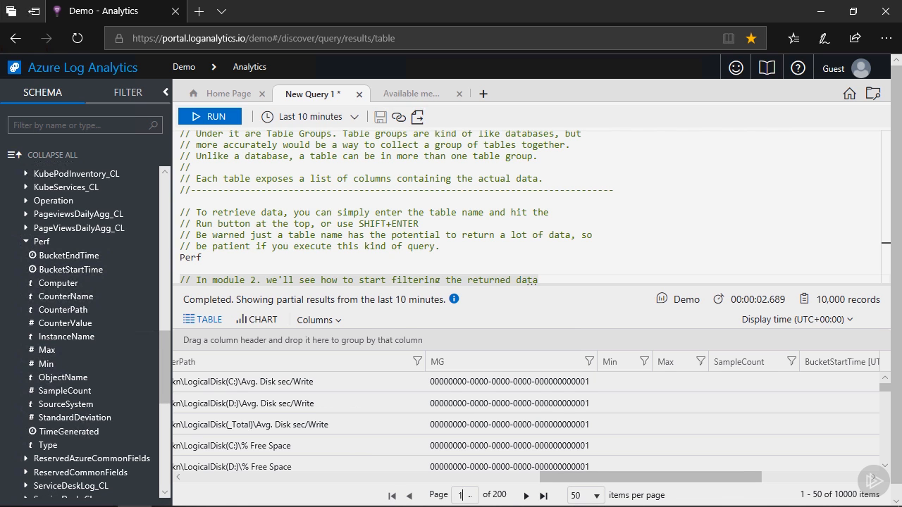
{"action": "type", "text": "00"}
{"action": "key", "text": "Return"}
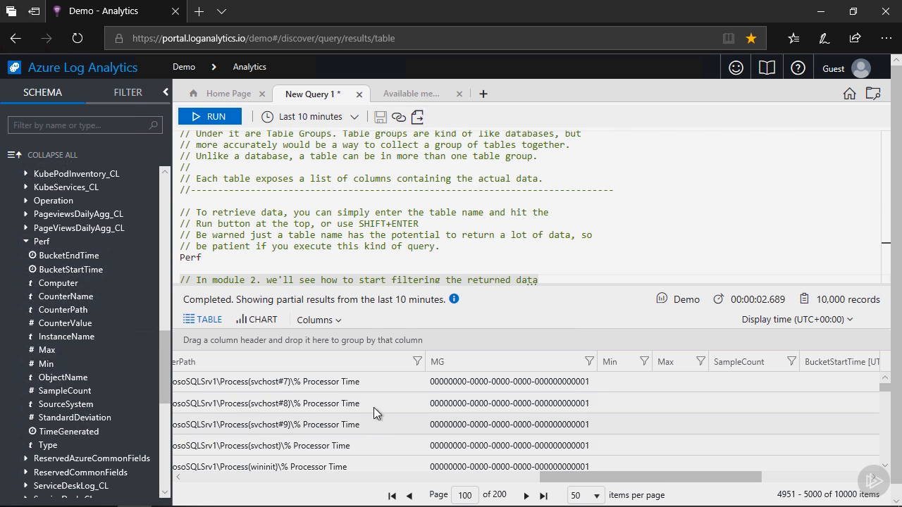
Collapse the schema pane, trying its expand and collapse toggle once, to give the query and results more room.
{"action": "left_click", "coordinate": [166, 94]}
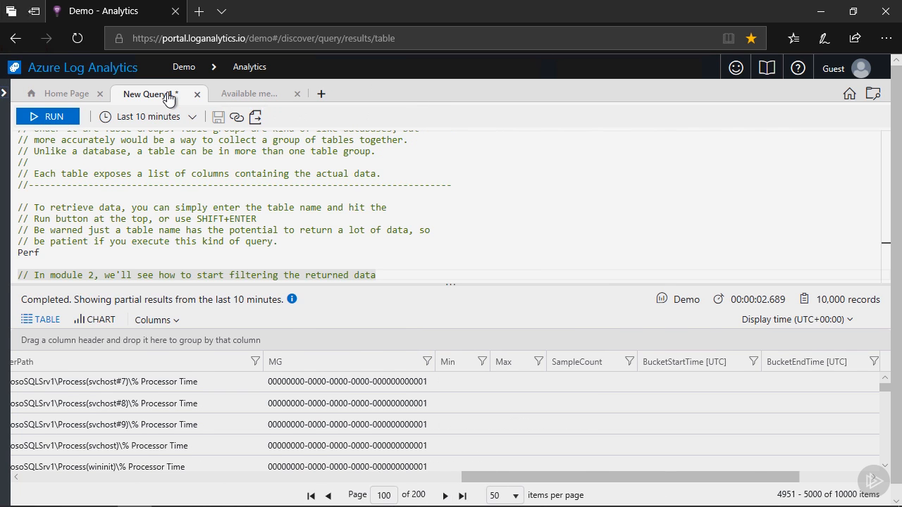
{"action": "left_click", "coordinate": [4, 94]}
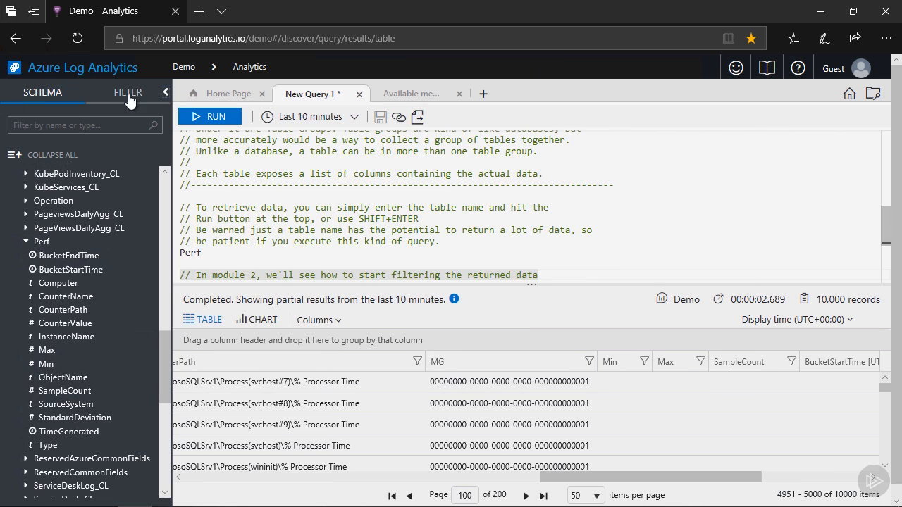
{"action": "left_click", "coordinate": [167, 93]}
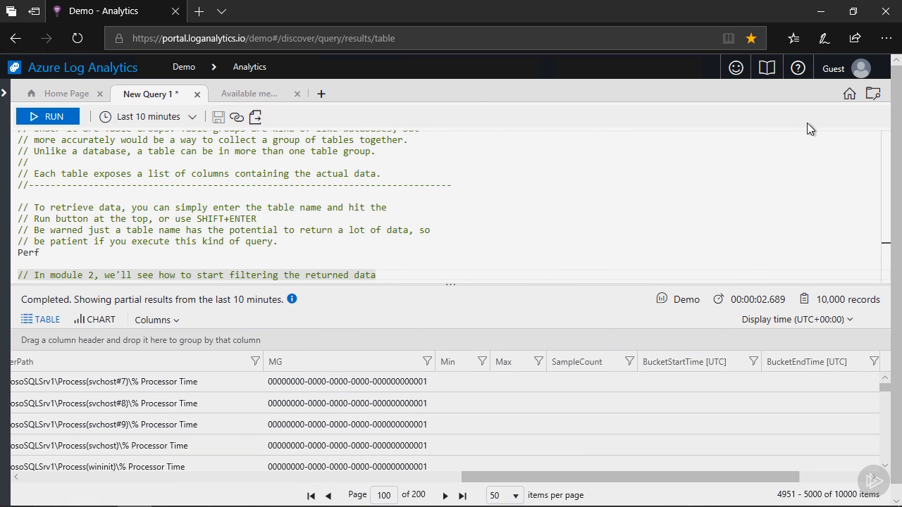
Open the Query Explorer briefly, close it, and put the browser in full-screen mode.
{"action": "left_click", "coordinate": [873, 96]}
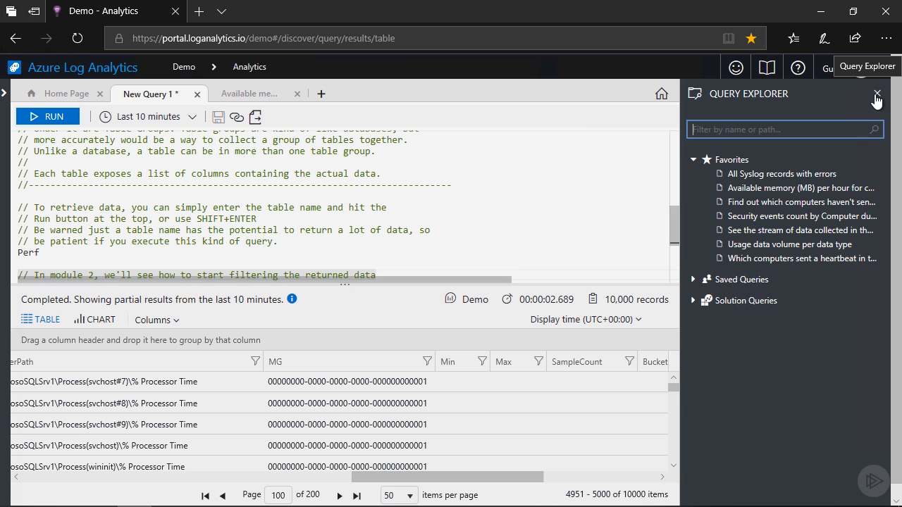
{"action": "left_click", "coordinate": [876, 96]}
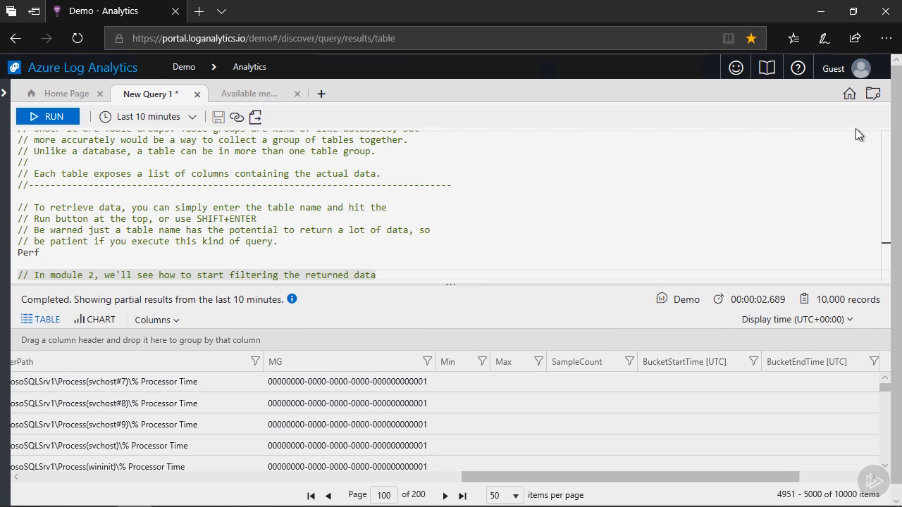
{"action": "key", "text": "F11"}
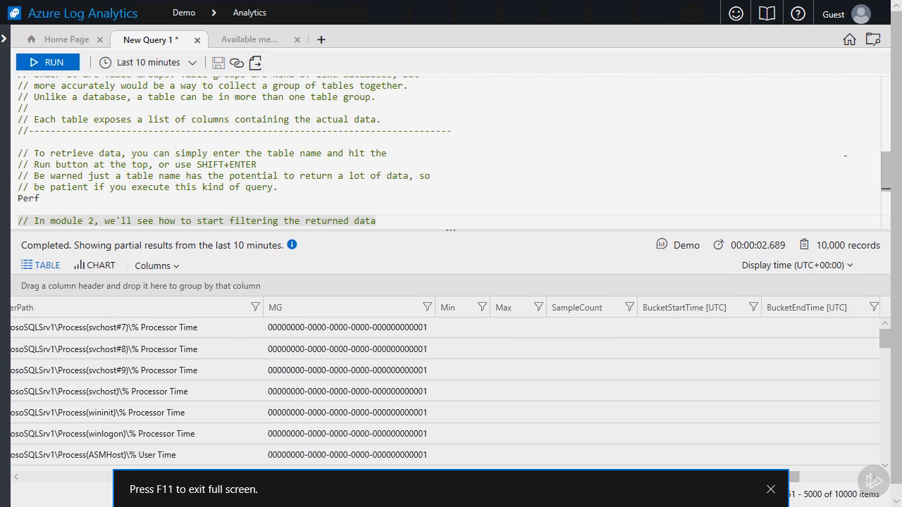